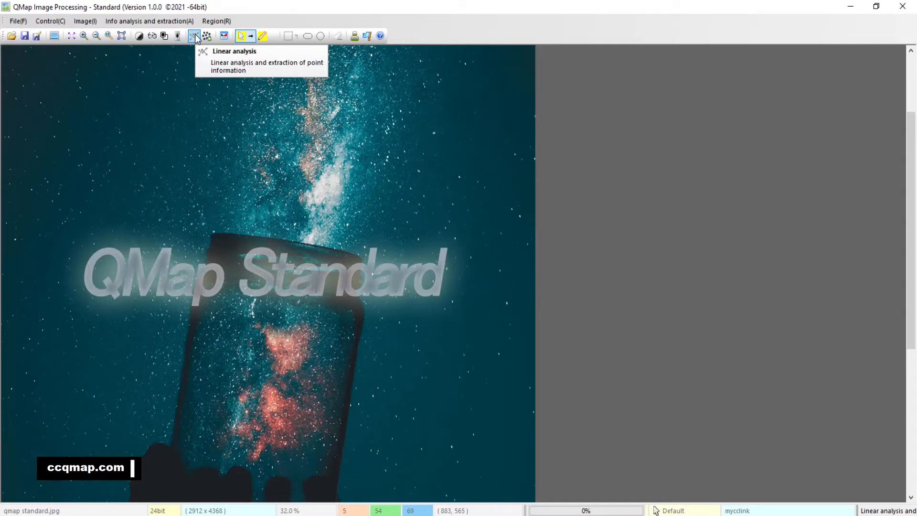
Step: Open the image pd36-1-pia18155 from the CCQMAP folder
{"action": "scroll", "coordinate": [578, 252], "scroll_direction": "down", "scroll_amount": 1}
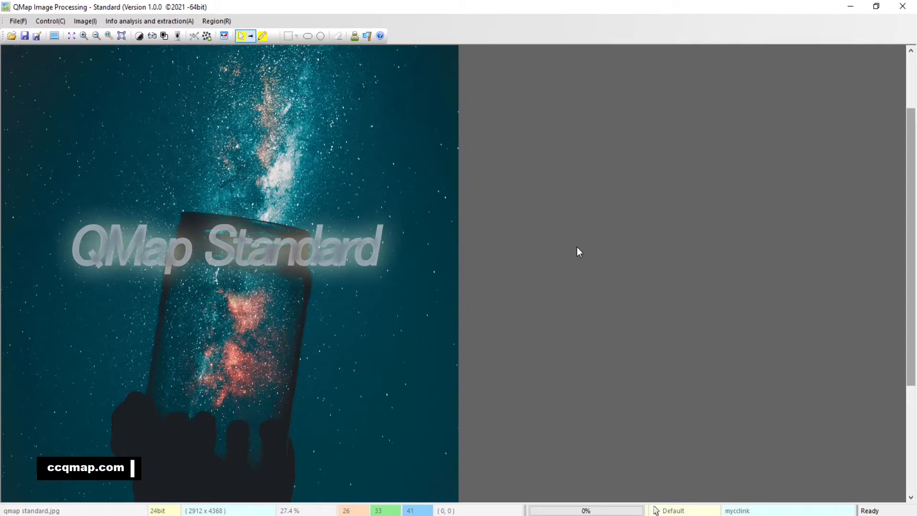
{"action": "left_click", "coordinate": [11, 36]}
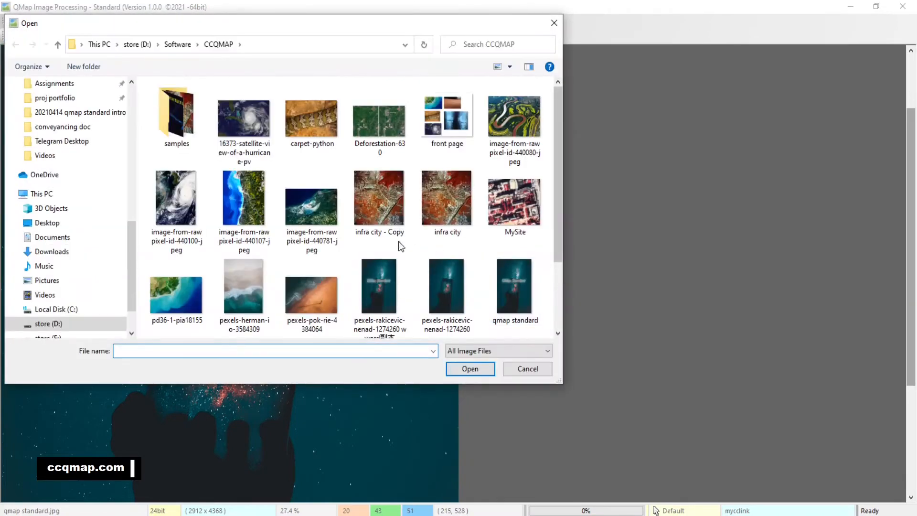
{"action": "double_click", "coordinate": [179, 299]}
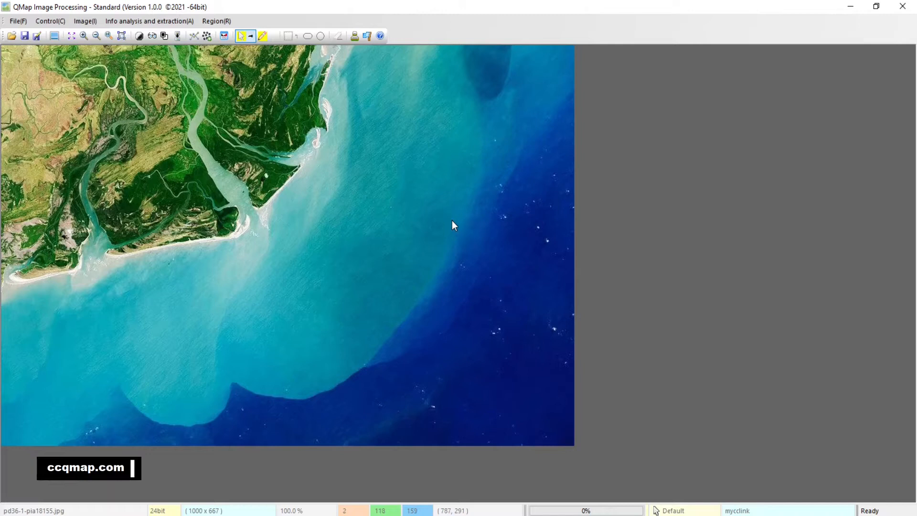
Step: Open the Linear analysis and extraction tool for the coastal satellite image
{"action": "left_click", "coordinate": [87, 37]}
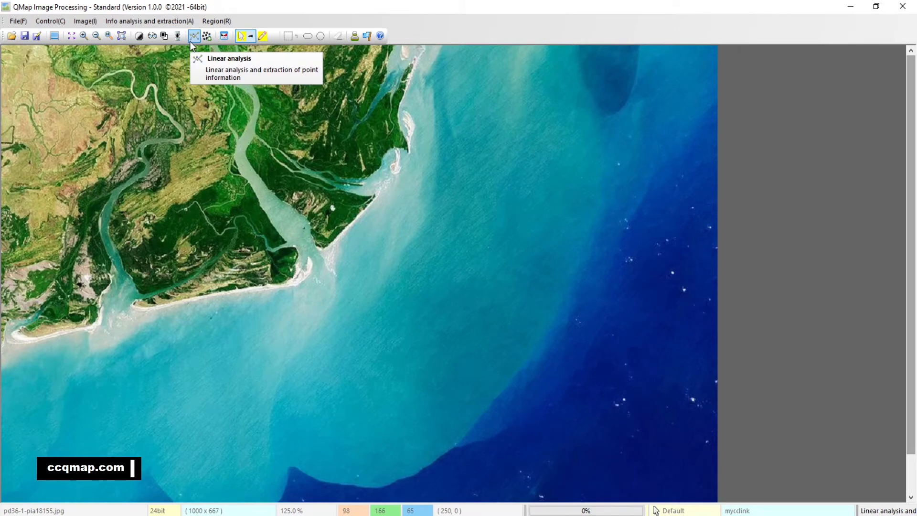
{"action": "scroll", "coordinate": [454, 242], "scroll_direction": "up", "scroll_amount": 1}
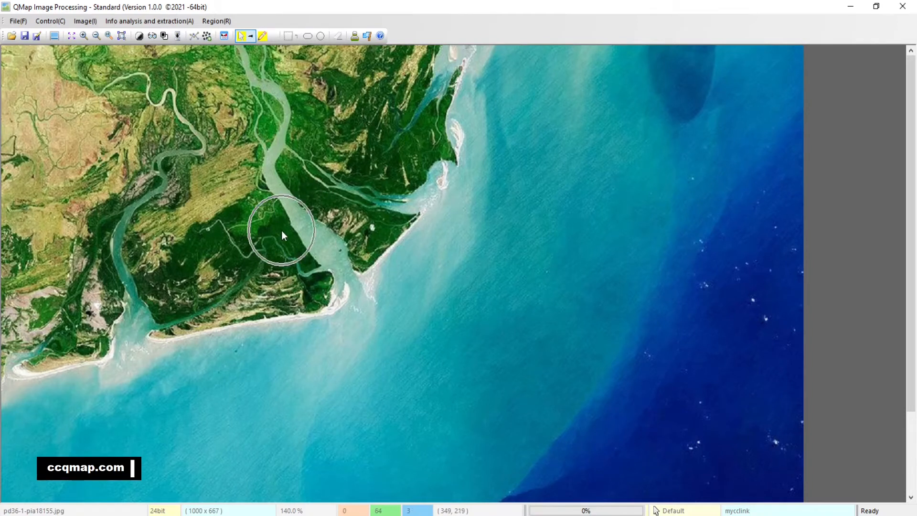
{"action": "left_click", "coordinate": [195, 272]}
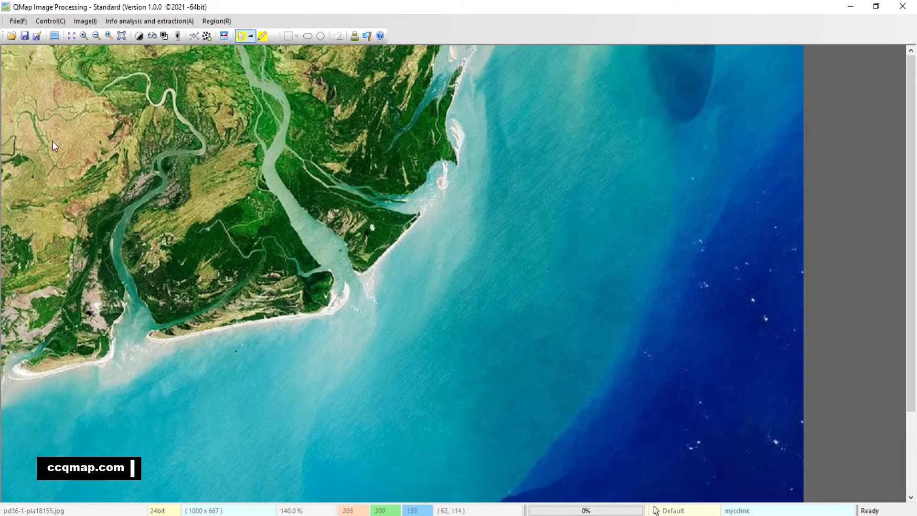
{"action": "left_click", "coordinate": [39, 176]}
{"action": "left_click", "coordinate": [538, 361]}
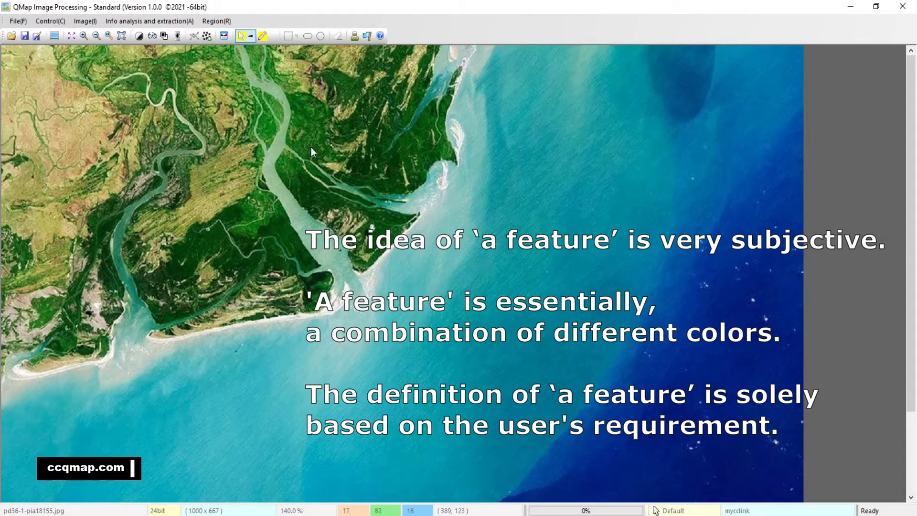
{"action": "left_click", "coordinate": [84, 36]}
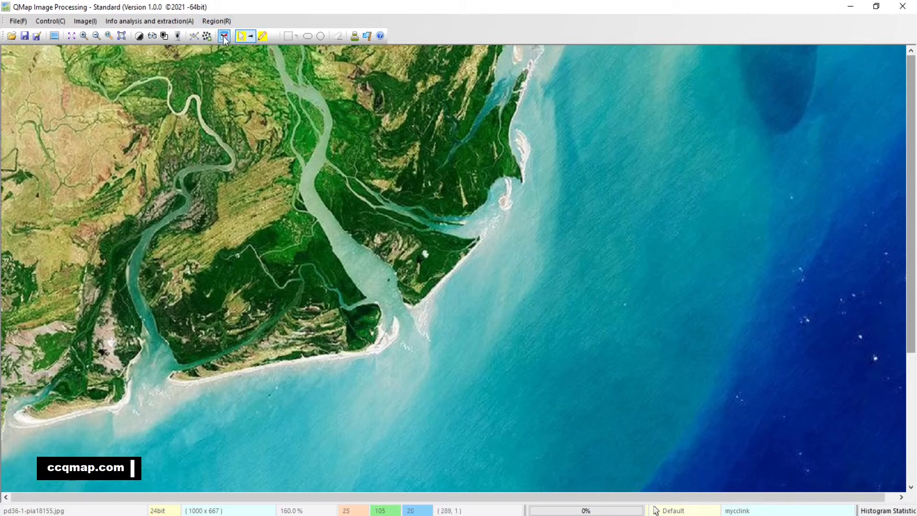
{"action": "left_click", "coordinate": [194, 36]}
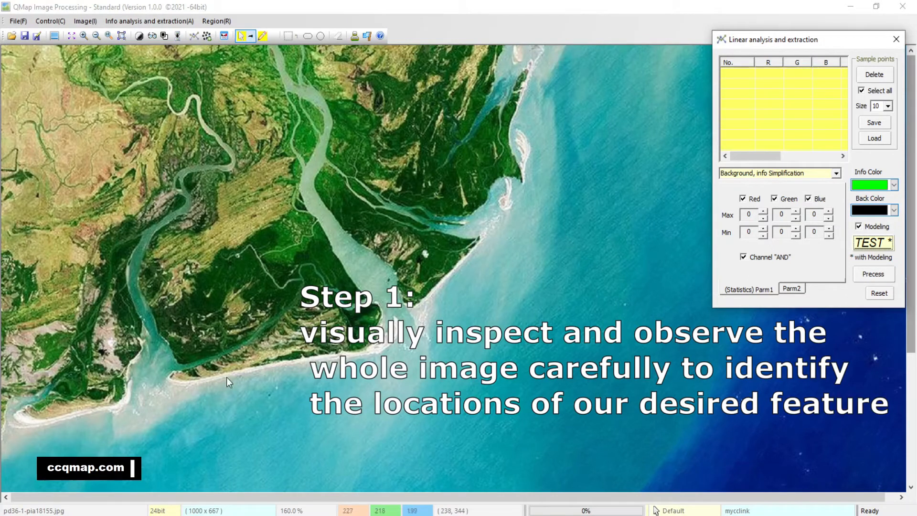
Step: Examine the land area from the western river to the eastern coast to locate the feature for extraction
{"action": "left_click", "coordinate": [109, 36]}
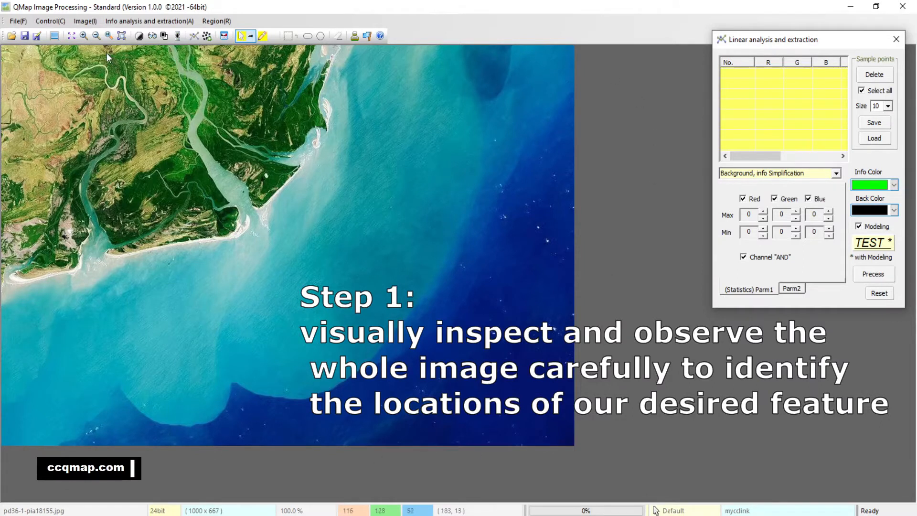
{"action": "left_click", "coordinate": [85, 36]}
{"action": "left_click", "coordinate": [85, 36]}
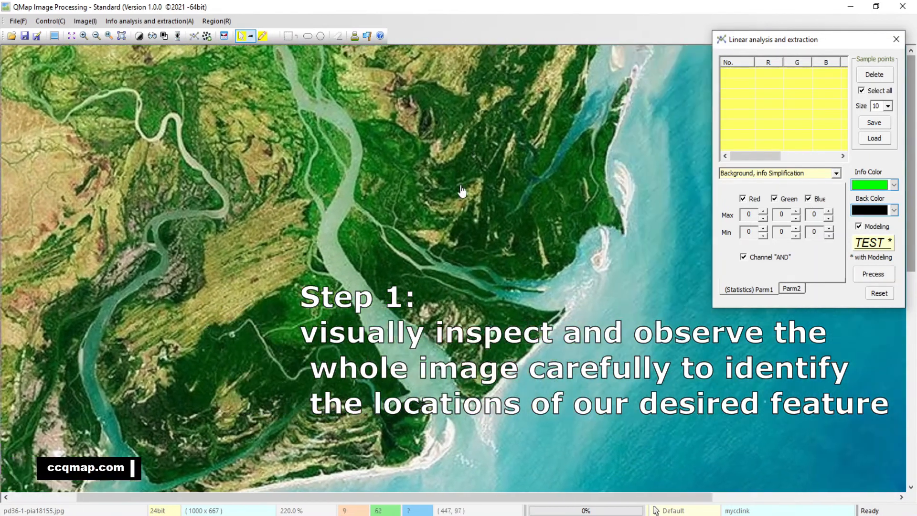
{"action": "left_click_drag", "start_coordinate": [462, 187], "coordinate": [435, 278]}
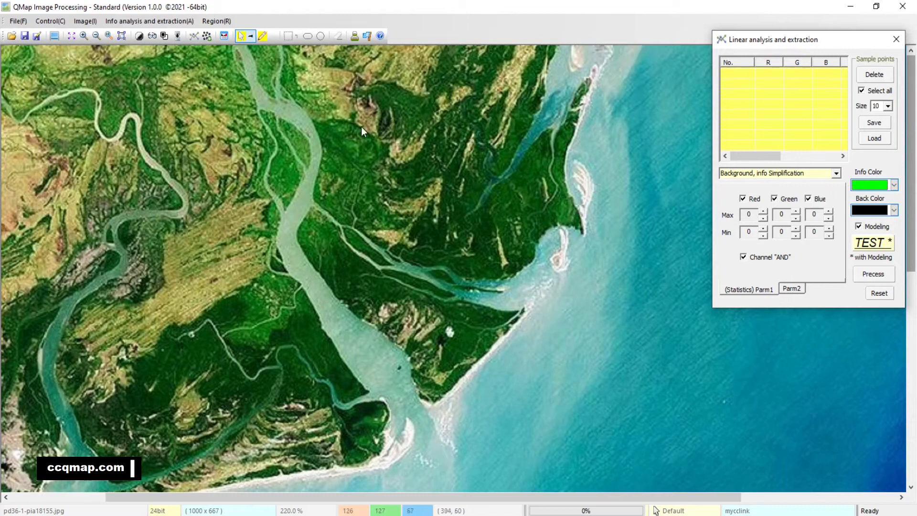
{"action": "left_click_drag", "start_coordinate": [334, 278], "coordinate": [469, 193]}
{"action": "scroll", "coordinate": [158, 296], "scroll_direction": "up", "scroll_amount": 1}
{"action": "scroll", "coordinate": [139, 401], "scroll_direction": "up", "scroll_amount": 6}
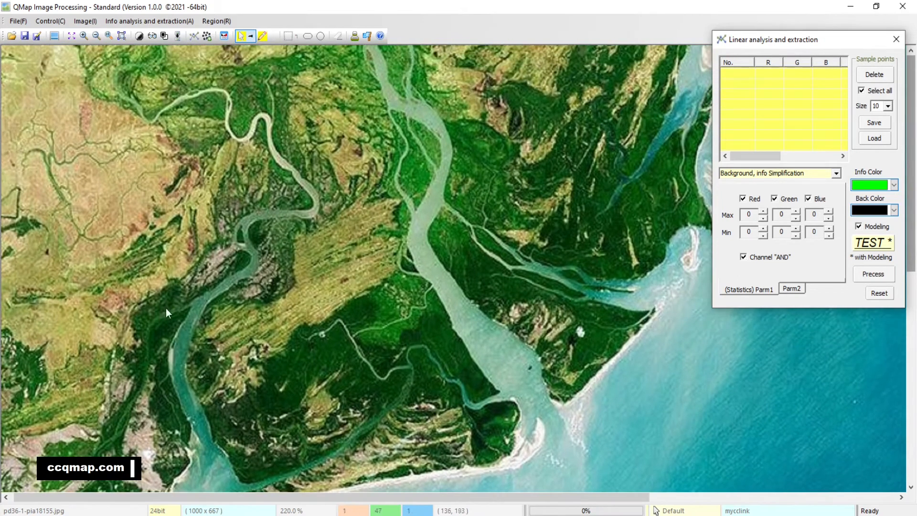
{"action": "left_click_drag", "start_coordinate": [165, 308], "coordinate": [183, 329]}
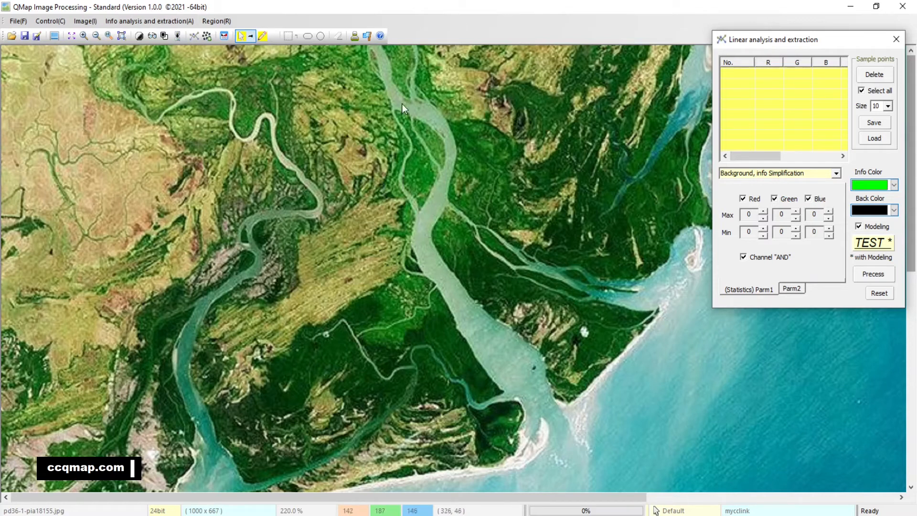
{"action": "mouse_move", "coordinate": [613, 329]}
{"action": "left_mouse_down"}
{"action": "mouse_move", "coordinate": [610, 250]}
{"action": "mouse_move", "coordinate": [596, 330]}
{"action": "left_mouse_up"}
{"action": "left_click_drag", "start_coordinate": [606, 232], "coordinate": [573, 234]}
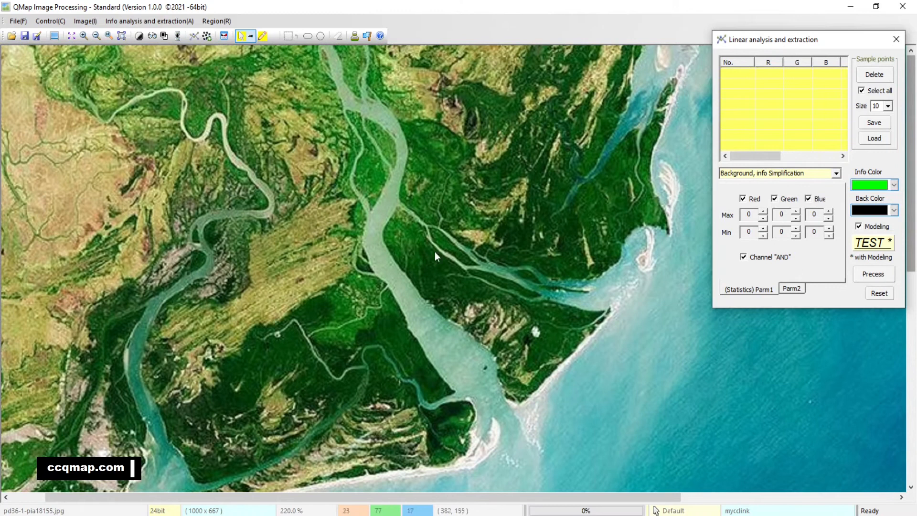
{"action": "left_click_drag", "start_coordinate": [446, 414], "coordinate": [495, 385]}
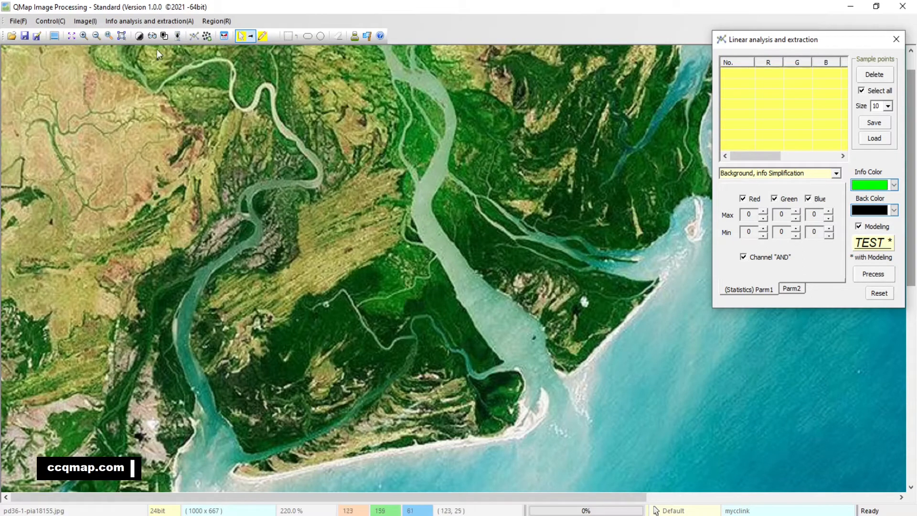
Step: Inspect the dark green vegetation between the two rivers and along the southern coast at higher magnification
{"action": "left_click", "coordinate": [84, 35]}
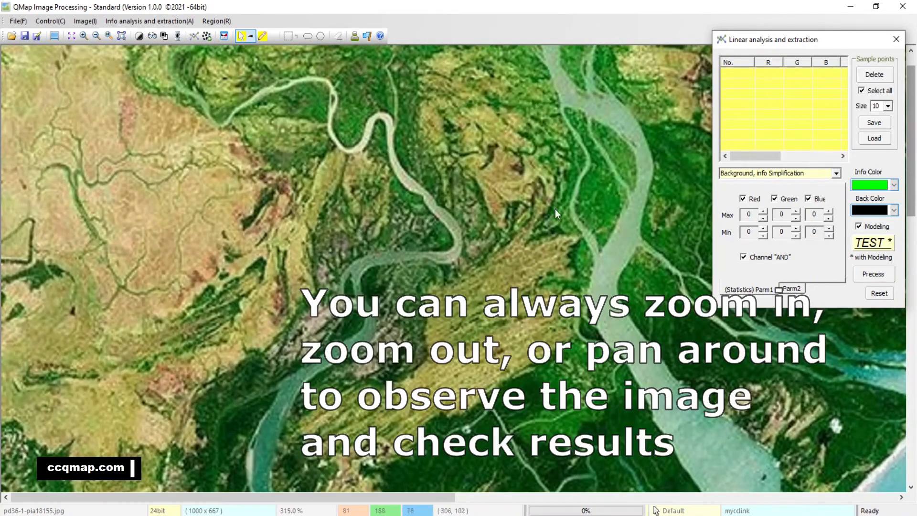
{"action": "left_click_drag", "start_coordinate": [555, 208], "coordinate": [305, 216]}
{"action": "left_click_drag", "start_coordinate": [531, 162], "coordinate": [310, 162]}
{"action": "left_click_drag", "start_coordinate": [296, 239], "coordinate": [478, 95]}
{"action": "left_click_drag", "start_coordinate": [191, 449], "coordinate": [494, 240]}
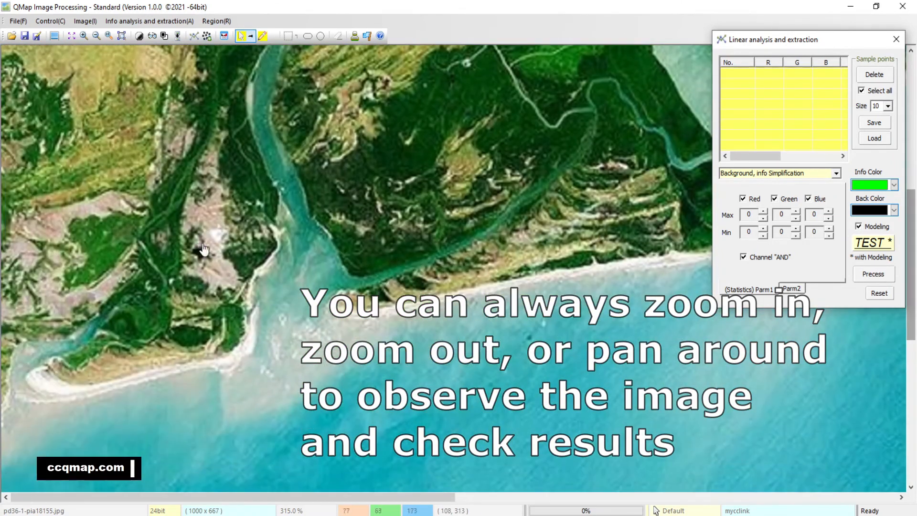
{"action": "left_click_drag", "start_coordinate": [203, 248], "coordinate": [165, 267]}
{"action": "left_click_drag", "start_coordinate": [459, 186], "coordinate": [354, 310]}
{"action": "left_click_drag", "start_coordinate": [486, 235], "coordinate": [449, 265]}
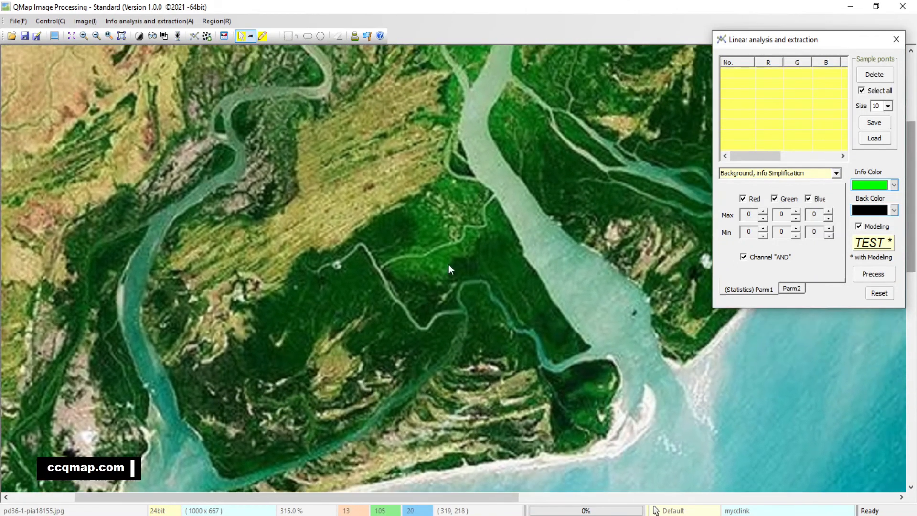
{"action": "left_click_drag", "start_coordinate": [391, 316], "coordinate": [435, 244]}
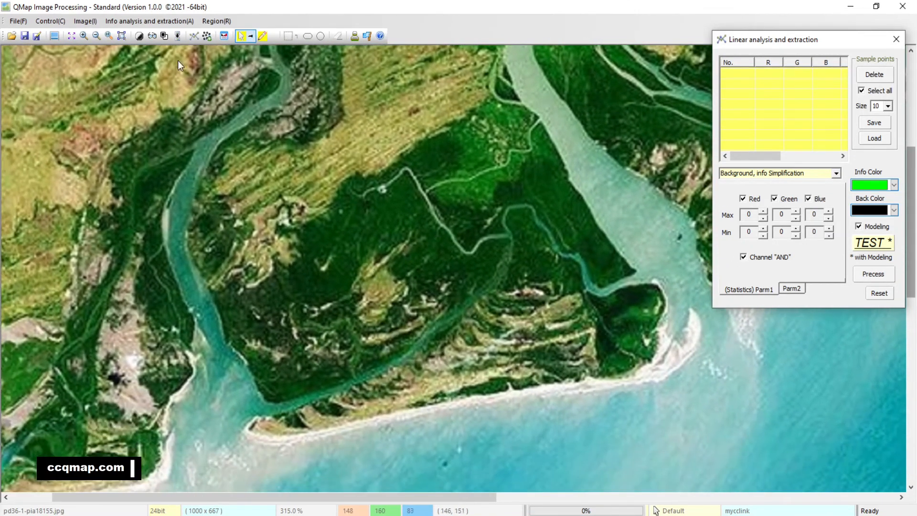
{"action": "left_click", "coordinate": [83, 37]}
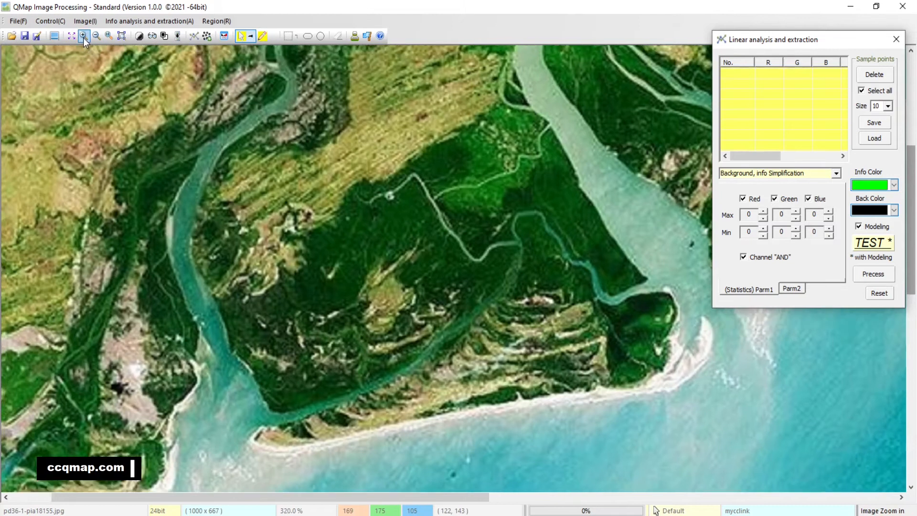
{"action": "left_click", "coordinate": [84, 38]}
{"action": "left_click", "coordinate": [83, 37]}
{"action": "left_click_drag", "start_coordinate": [524, 296], "coordinate": [473, 208]}
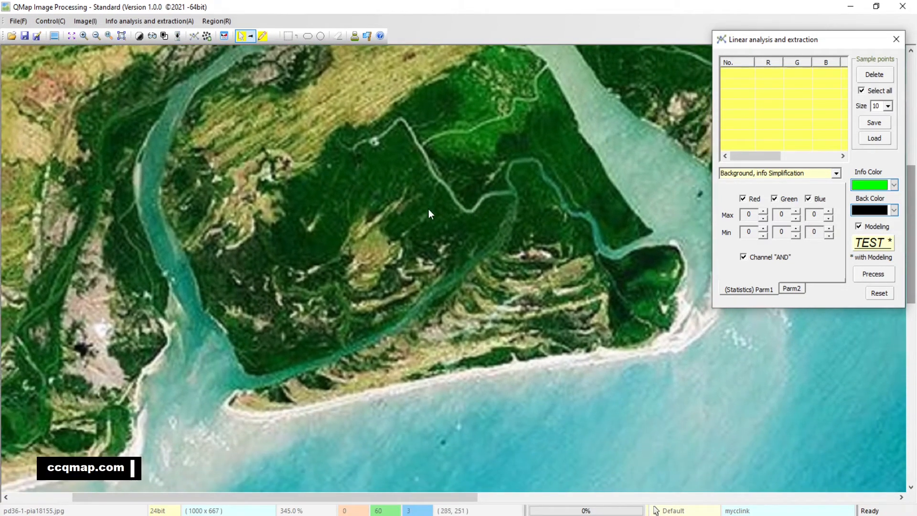
{"action": "left_click", "coordinate": [85, 37]}
{"action": "left_click", "coordinate": [85, 37]}
{"action": "left_click", "coordinate": [85, 37]}
{"action": "left_click_drag", "start_coordinate": [550, 201], "coordinate": [481, 210]}
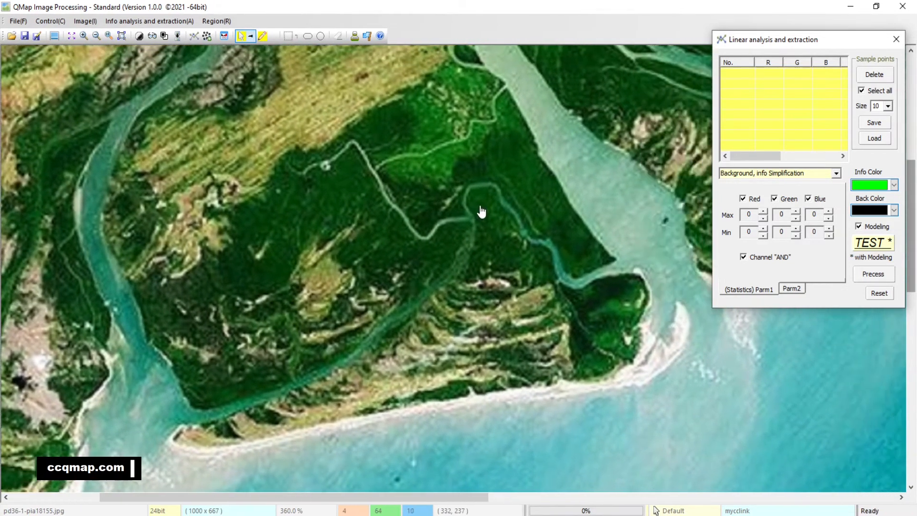
Step: Place five sample points on the dark green vegetation east of the main river, on both sides of its side channel
{"action": "left_click_drag", "start_coordinate": [587, 131], "coordinate": [264, 382]}
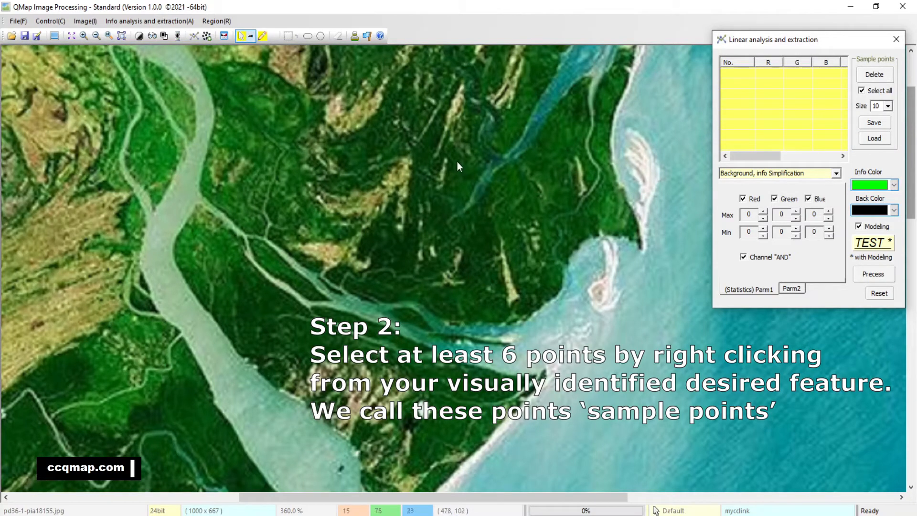
{"action": "left_click_drag", "start_coordinate": [463, 145], "coordinate": [440, 295]}
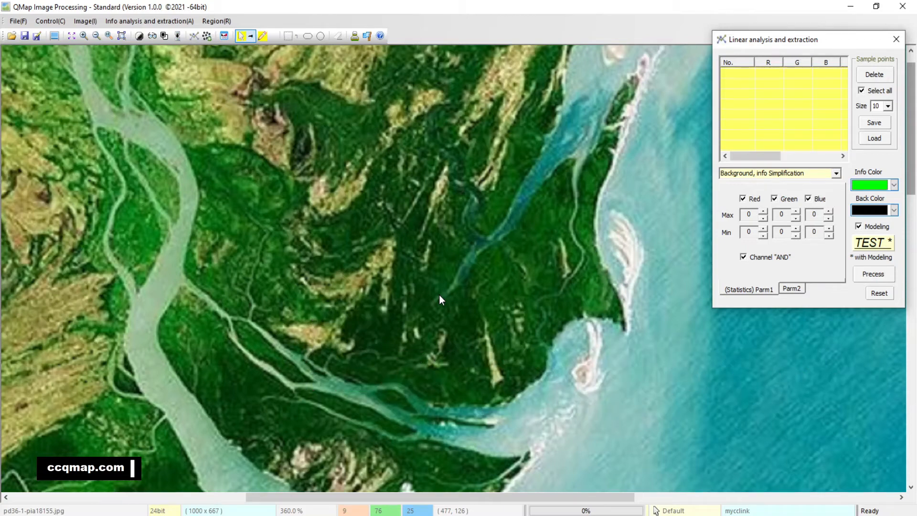
{"action": "left_click_drag", "start_coordinate": [440, 296], "coordinate": [443, 281]}
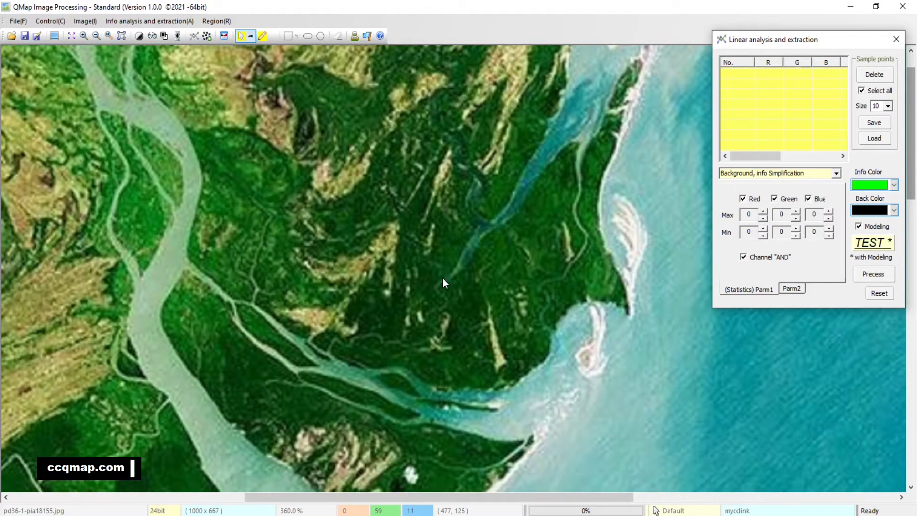
{"action": "left_click_drag", "start_coordinate": [451, 251], "coordinate": [455, 226]}
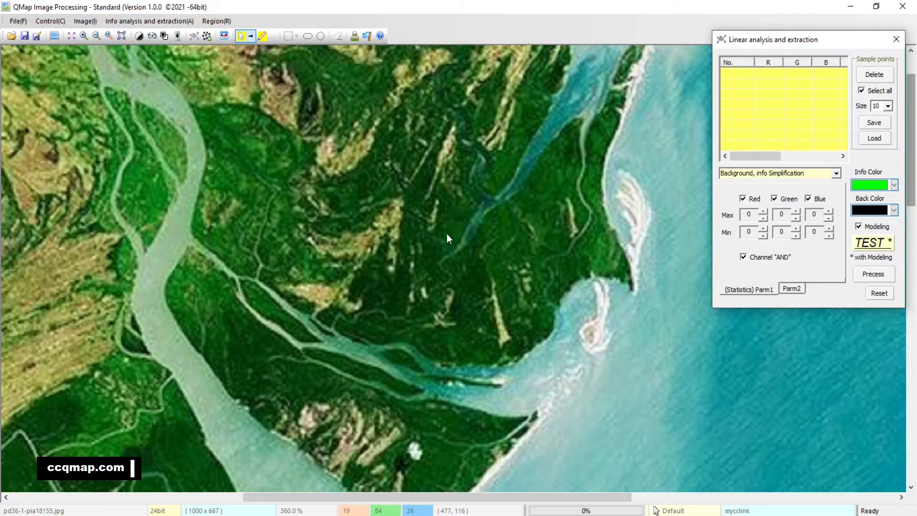
{"action": "left_click", "coordinate": [455, 213]}
{"action": "left_click", "coordinate": [433, 253]}
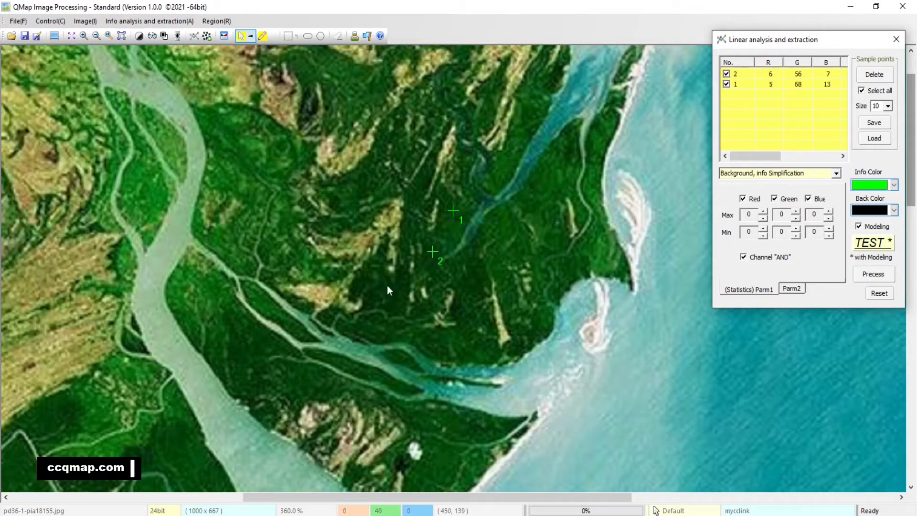
{"action": "left_click", "coordinate": [375, 278]}
{"action": "left_click", "coordinate": [244, 346]}
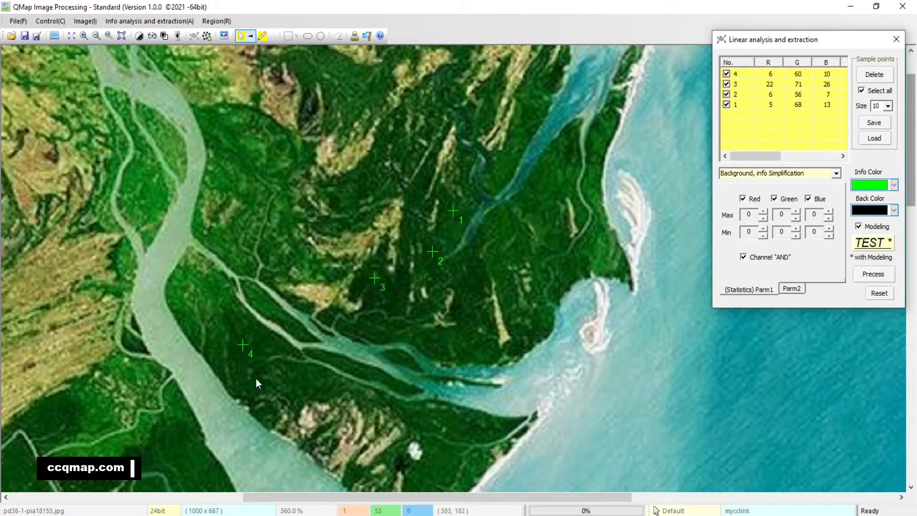
{"action": "left_click", "coordinate": [305, 384]}
Step: Place two sample points on the dark green vegetation near the eastern coast and one beside the main river, northwest of point 4
{"action": "left_click", "coordinate": [84, 37]}
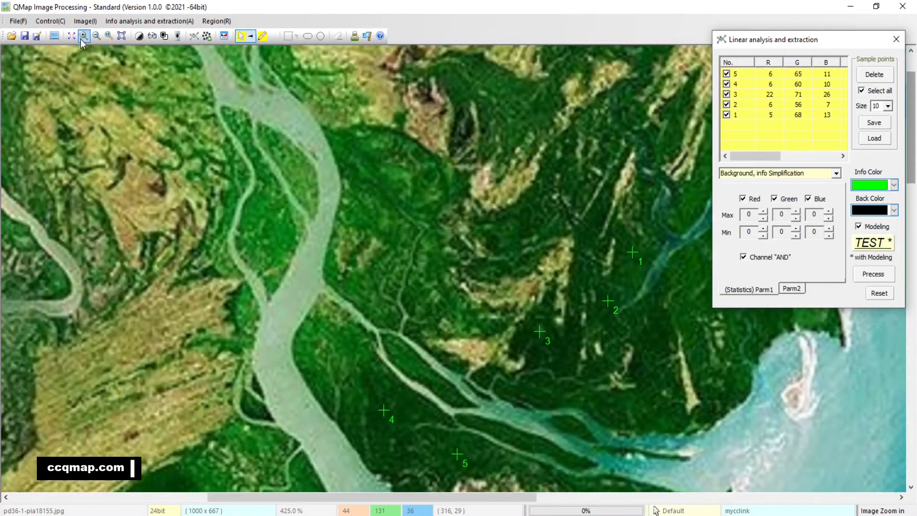
{"action": "left_click_drag", "start_coordinate": [773, 344], "coordinate": [561, 186]}
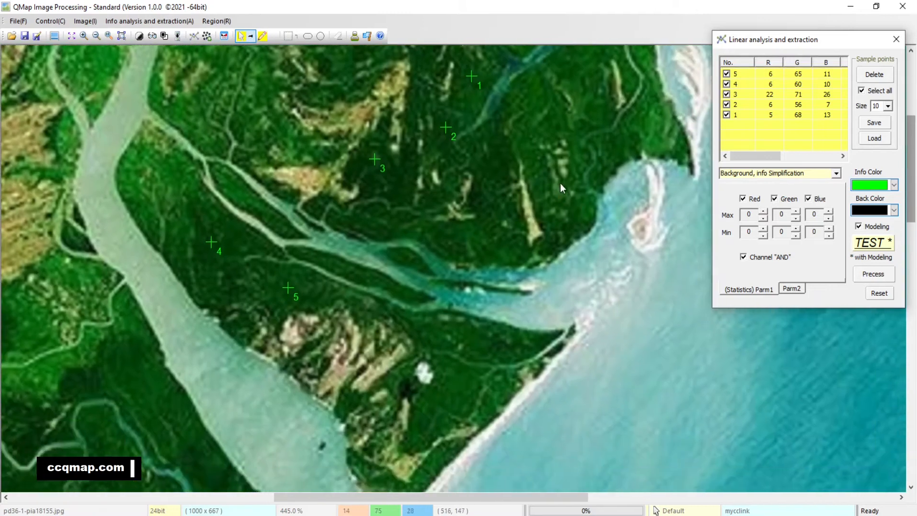
{"action": "scroll", "coordinate": [500, 233], "scroll_direction": "up", "scroll_amount": 1}
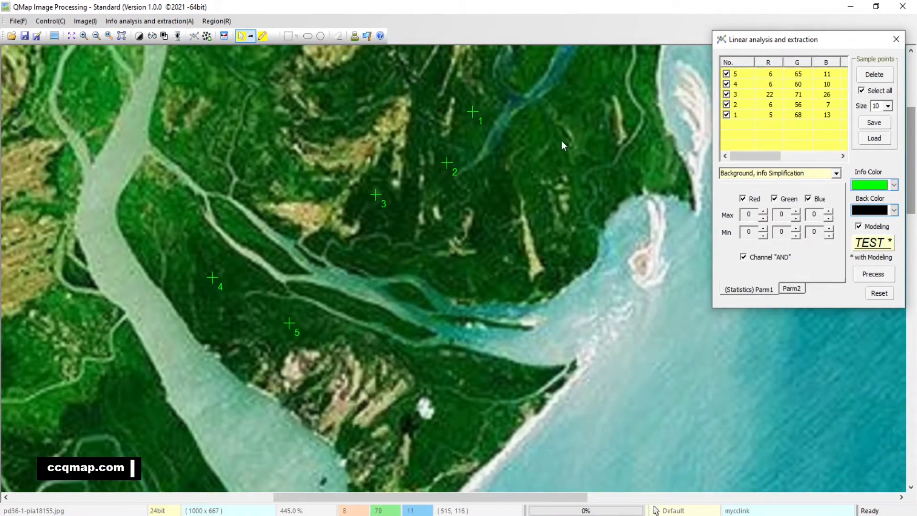
{"action": "left_click_drag", "start_coordinate": [561, 144], "coordinate": [483, 216]}
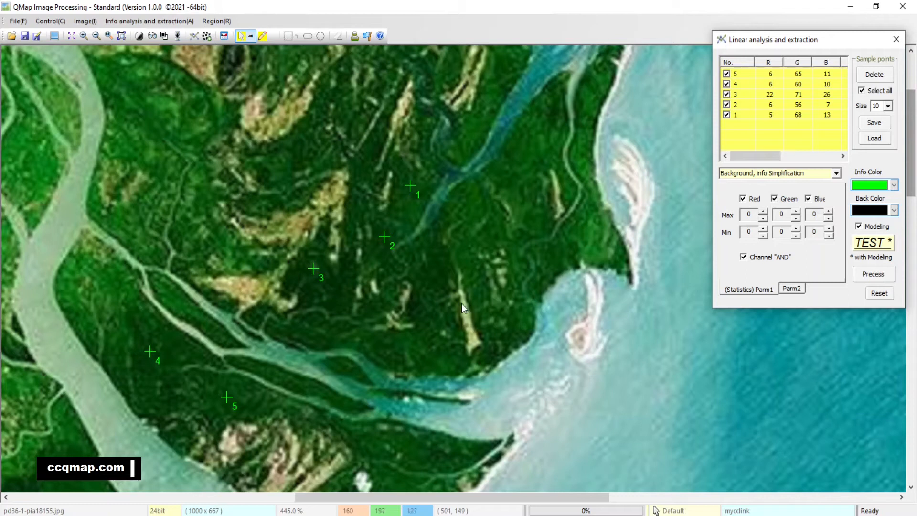
{"action": "left_click", "coordinate": [464, 253]}
{"action": "left_click", "coordinate": [523, 154]}
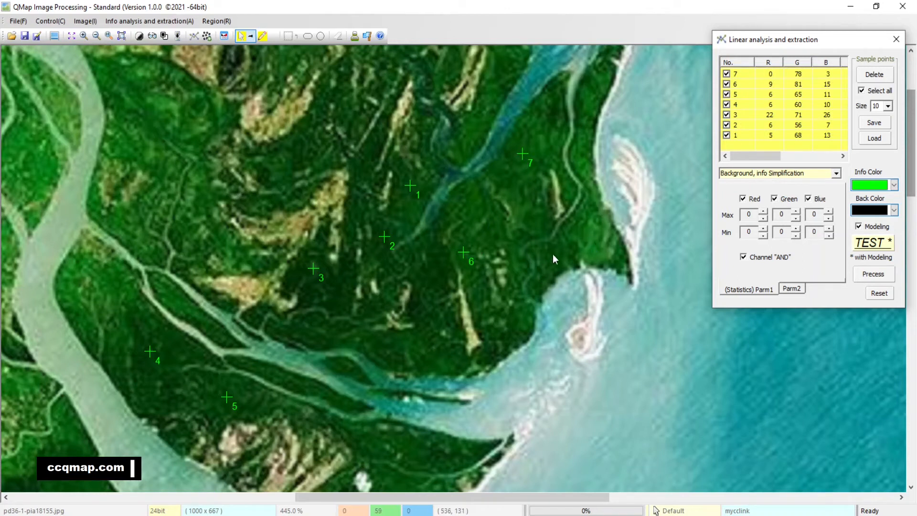
{"action": "left_click_drag", "start_coordinate": [192, 243], "coordinate": [217, 297]}
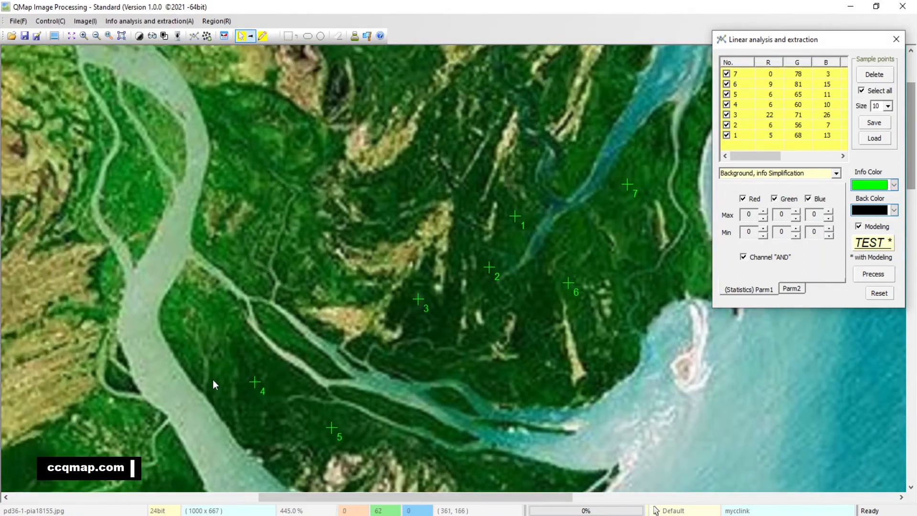
{"action": "left_click", "coordinate": [235, 349]}
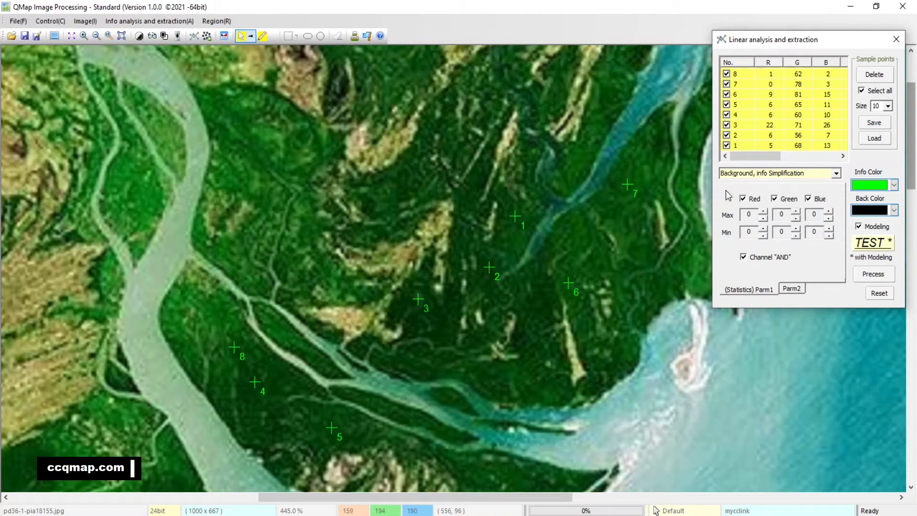
Step: Set the size of the sample point markers to 40
{"action": "left_click", "coordinate": [892, 107]}
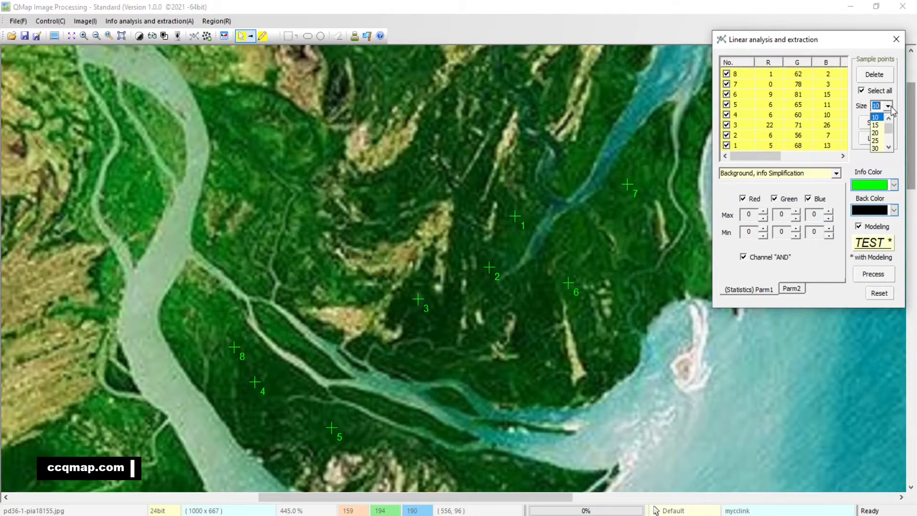
{"action": "left_click_drag", "start_coordinate": [889, 129], "coordinate": [891, 144]}
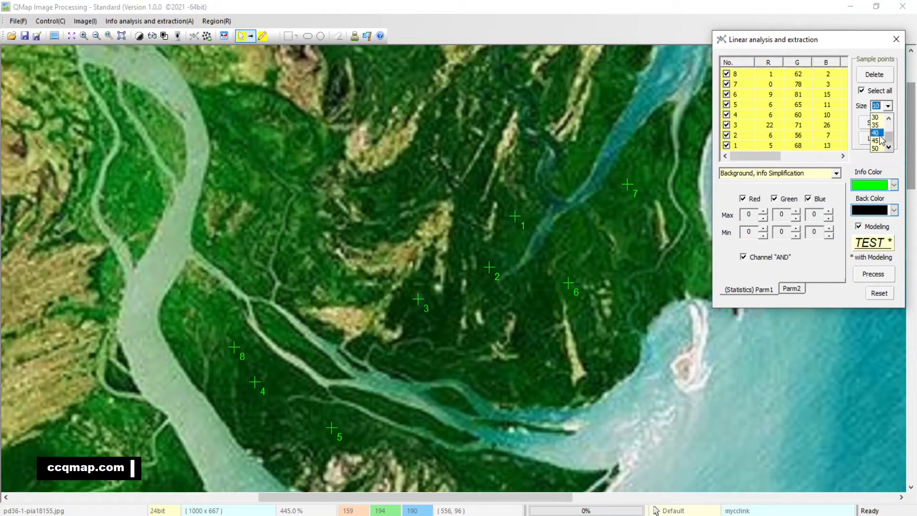
{"action": "left_click", "coordinate": [878, 133]}
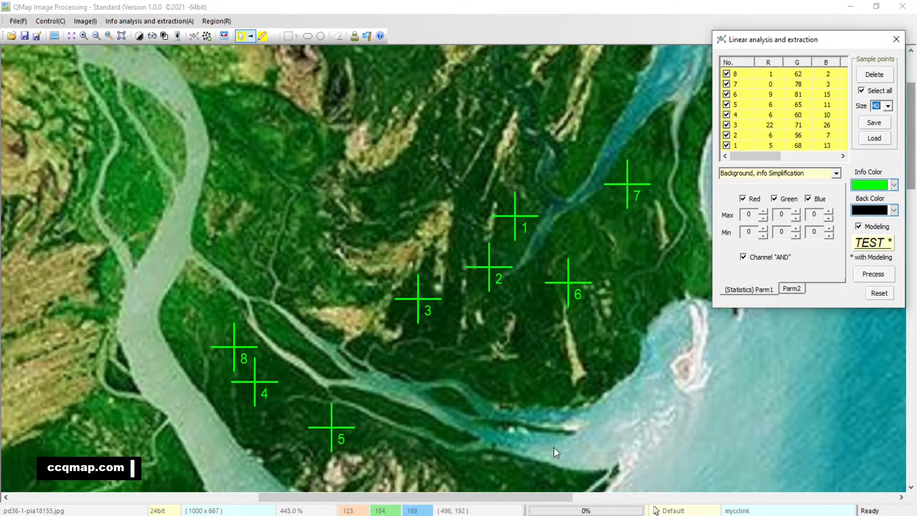
Step: Review the sample points' R, G, B, X, Y and Note columns in the table
{"action": "scroll", "coordinate": [554, 447], "scroll_direction": "right", "scroll_amount": 3}
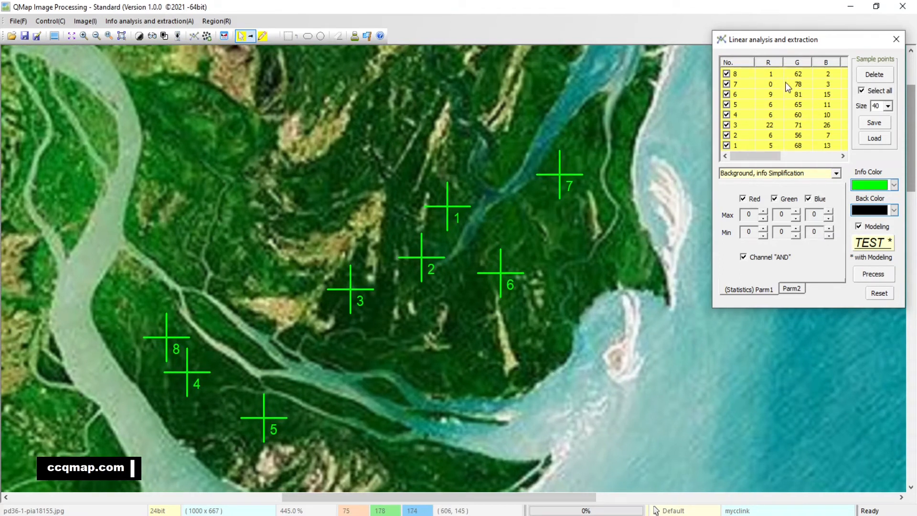
{"action": "left_click", "coordinate": [766, 107]}
{"action": "left_click_drag", "start_coordinate": [765, 160], "coordinate": [776, 158]}
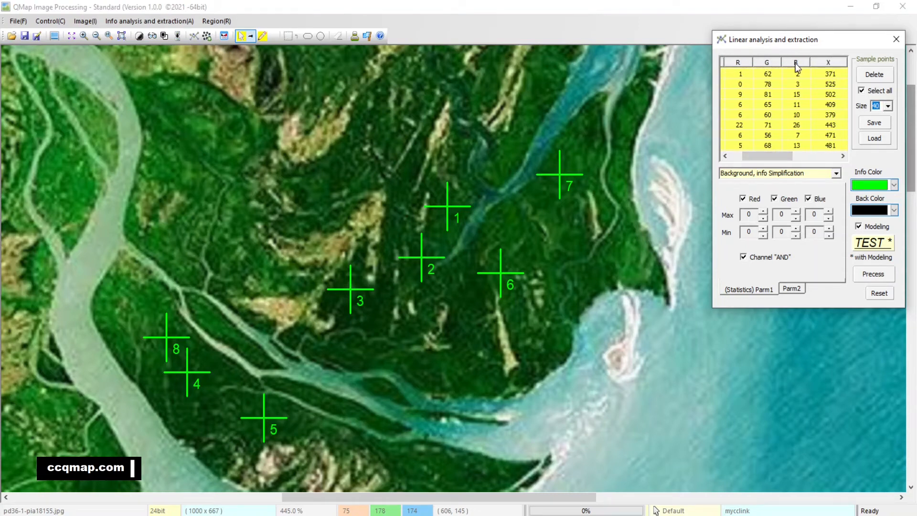
{"action": "left_click_drag", "start_coordinate": [785, 156], "coordinate": [788, 158]}
{"action": "left_click_drag", "start_coordinate": [816, 157], "coordinate": [813, 154]}
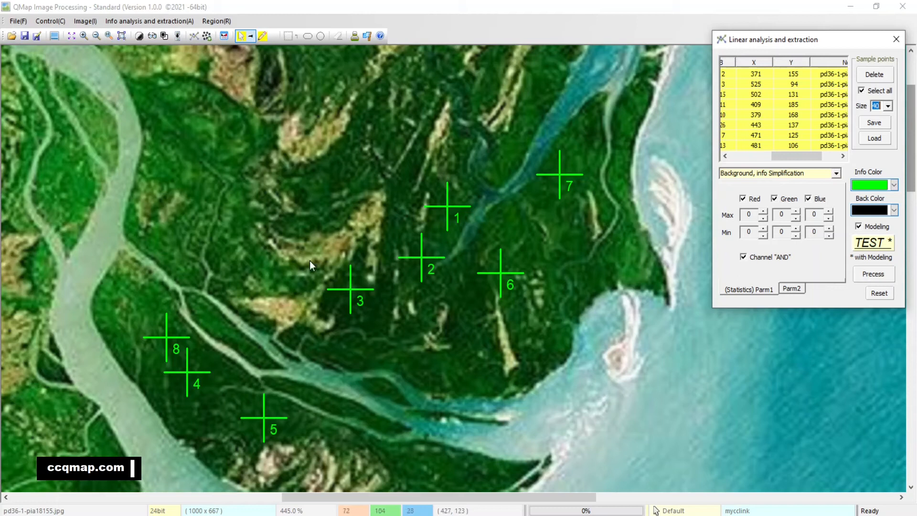
{"action": "left_click_drag", "start_coordinate": [804, 155], "coordinate": [691, 162]}
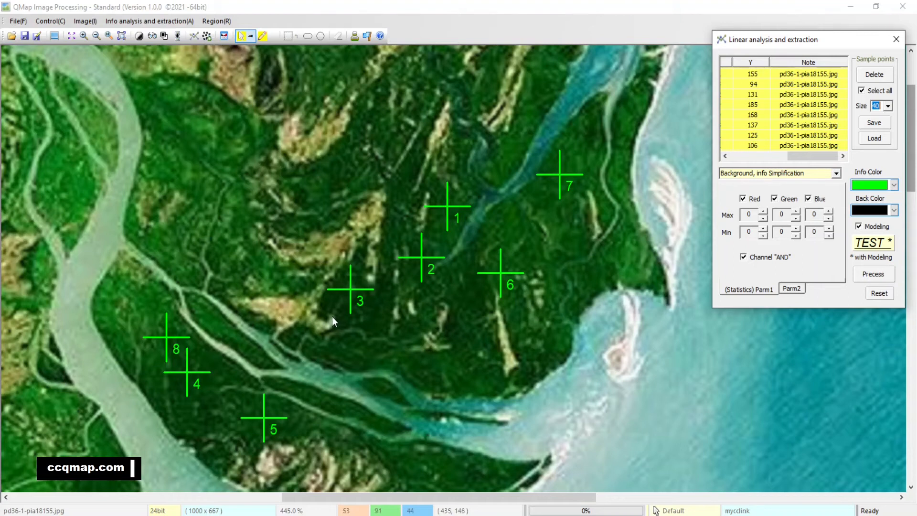
Step: Place two more sample points on the dark green vegetation west of the main river
{"action": "left_click_drag", "start_coordinate": [210, 201], "coordinate": [303, 133]}
{"action": "left_click_drag", "start_coordinate": [264, 173], "coordinate": [310, 245]}
{"action": "left_click_drag", "start_coordinate": [255, 279], "coordinate": [345, 189]}
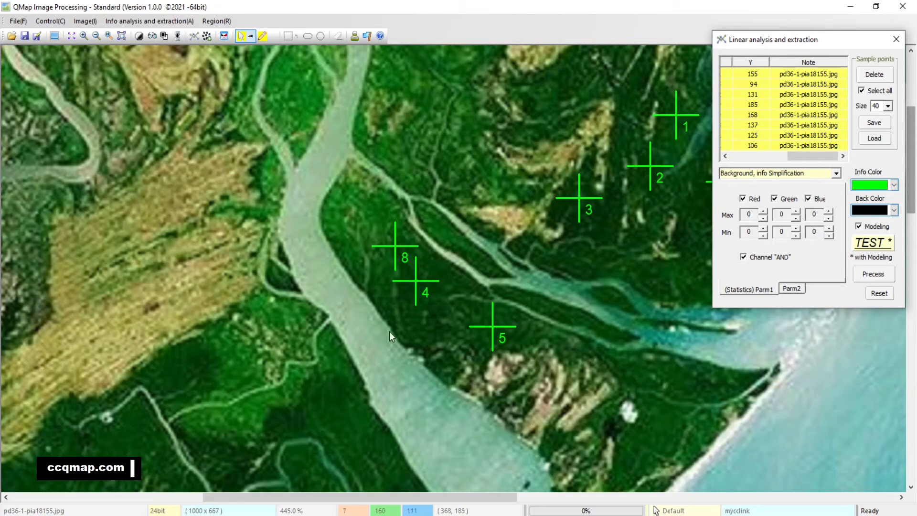
{"action": "left_click_drag", "start_coordinate": [325, 390], "coordinate": [362, 310]}
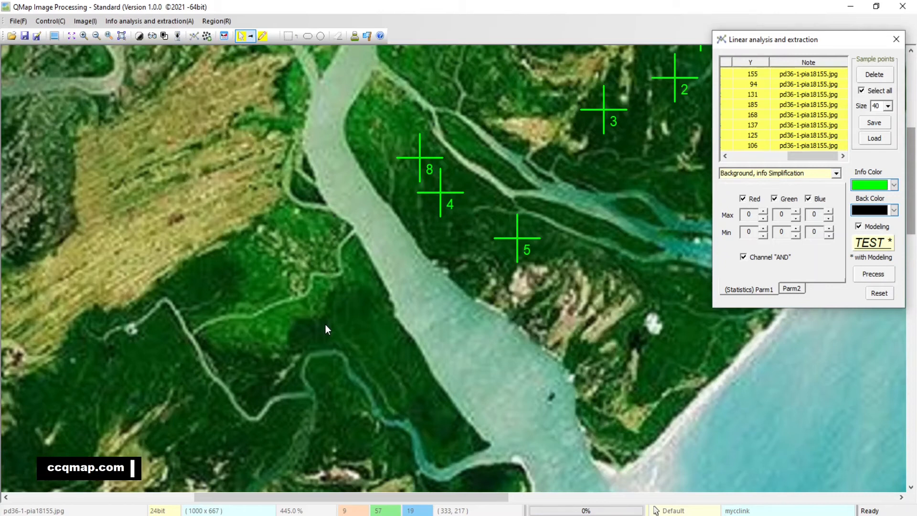
{"action": "left_click", "coordinate": [282, 310]}
{"action": "left_click", "coordinate": [262, 273]}
Step: Test the vegetation extraction with modeling on the area between the main river and the coast, and dismiss the statistics
{"action": "left_click_drag", "start_coordinate": [610, 240], "coordinate": [452, 366]}
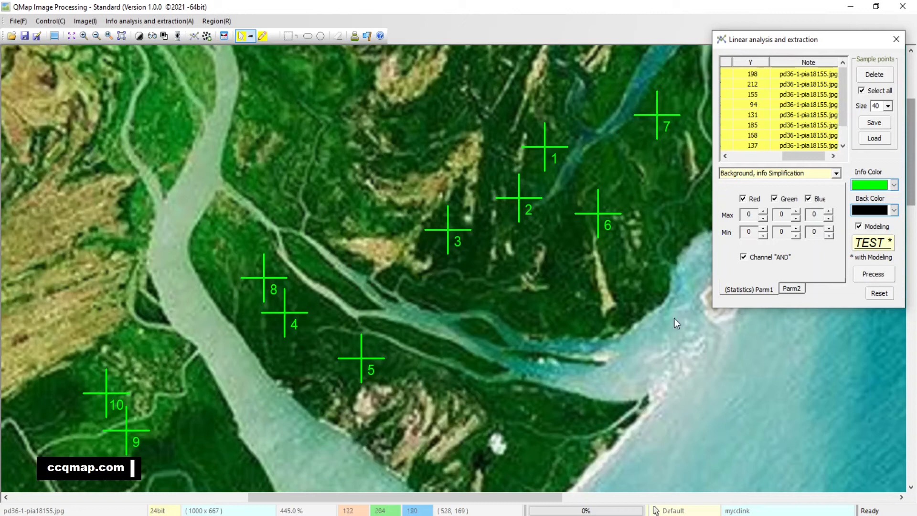
{"action": "left_click", "coordinate": [883, 245]}
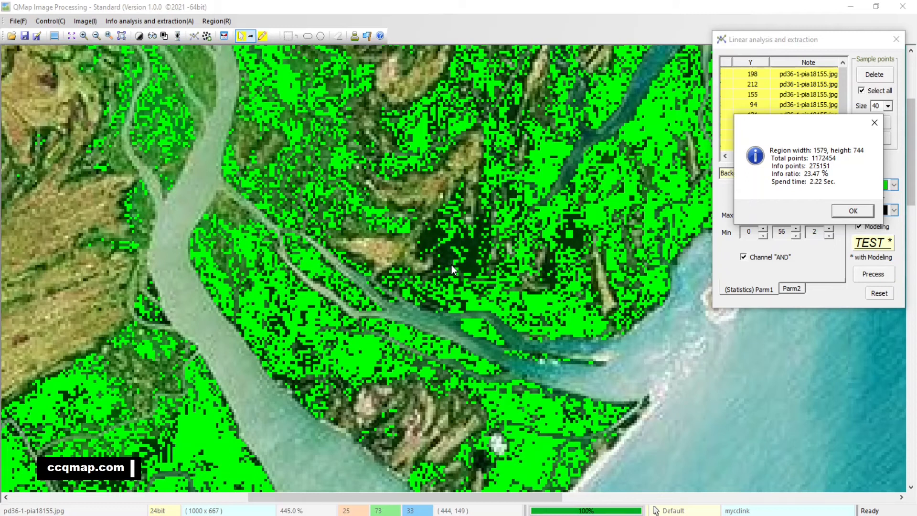
{"action": "left_click", "coordinate": [863, 214]}
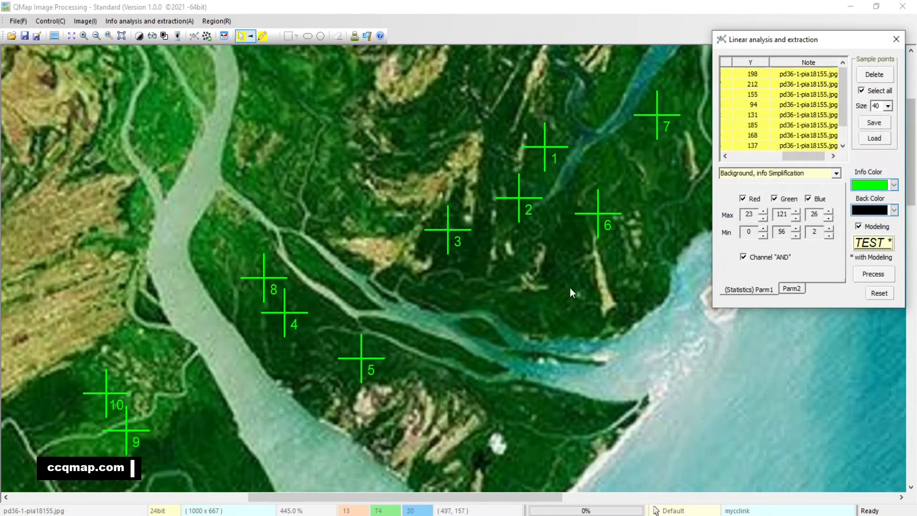
Step: Add two sample points on the unextracted dark vegetation just southeast of point 3 and retest the extraction with modeling
{"action": "left_click", "coordinate": [469, 246]}
{"action": "left_click", "coordinate": [459, 259]}
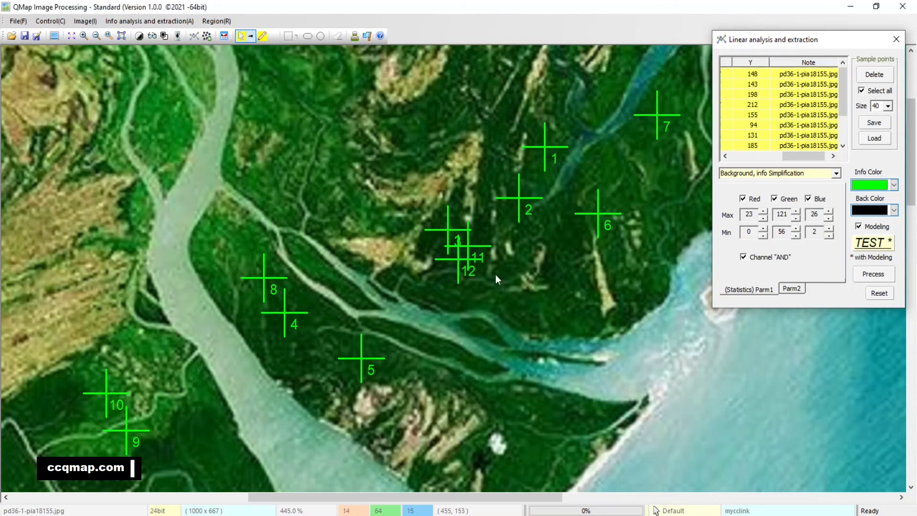
{"action": "left_click", "coordinate": [887, 244]}
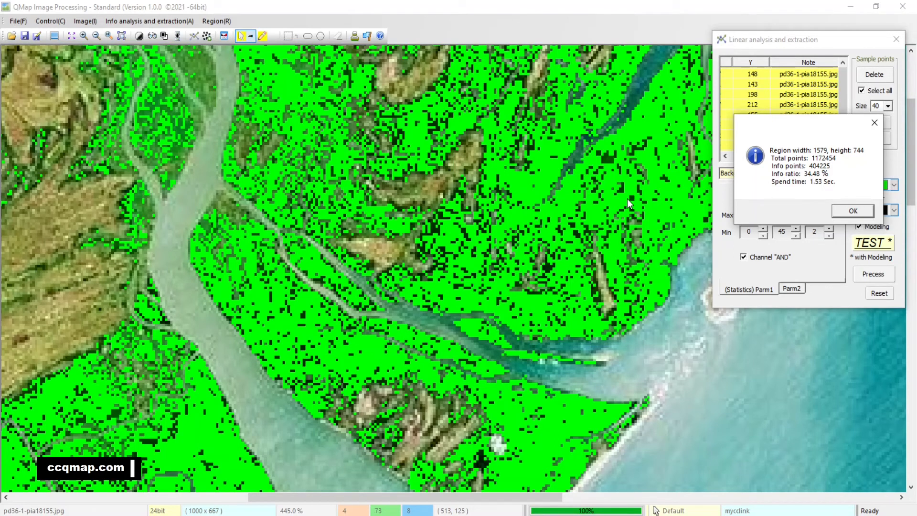
{"action": "left_click", "coordinate": [877, 244]}
{"action": "left_click_drag", "start_coordinate": [530, 354], "coordinate": [500, 367]}
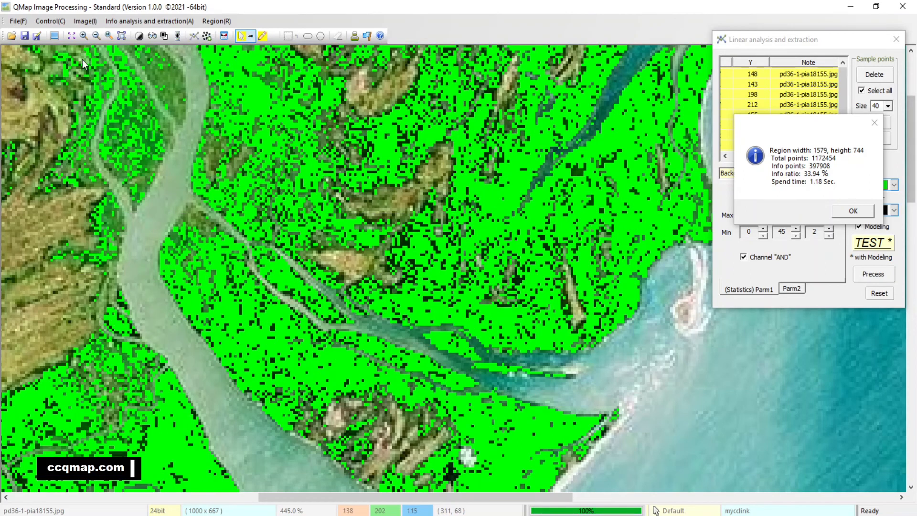
Step: Enlarge the image to 515% and test the extraction with modeling at that magnification
{"action": "left_click", "coordinate": [84, 36]}
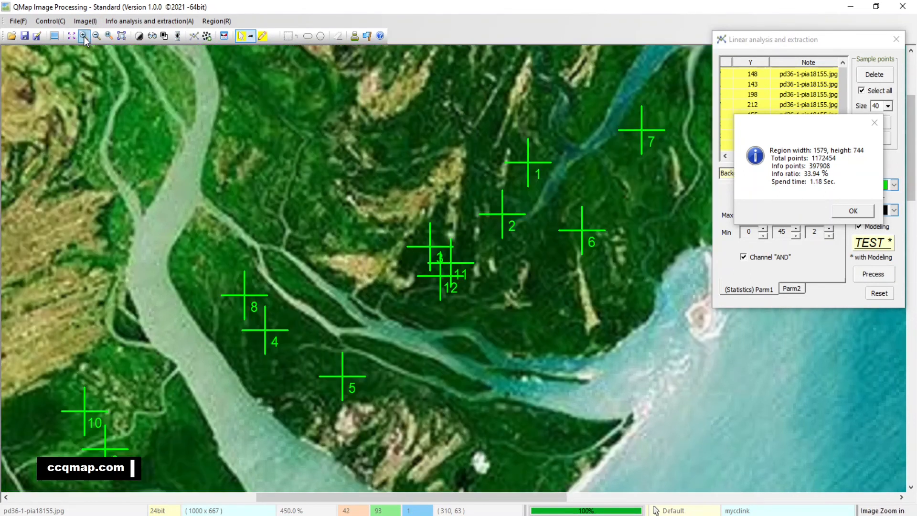
{"action": "left_click", "coordinate": [85, 36]}
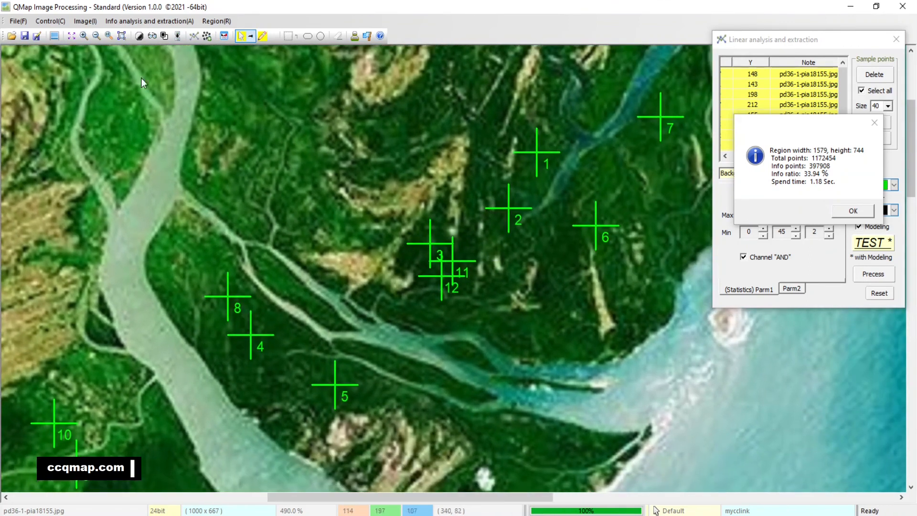
{"action": "left_click", "coordinate": [85, 36]}
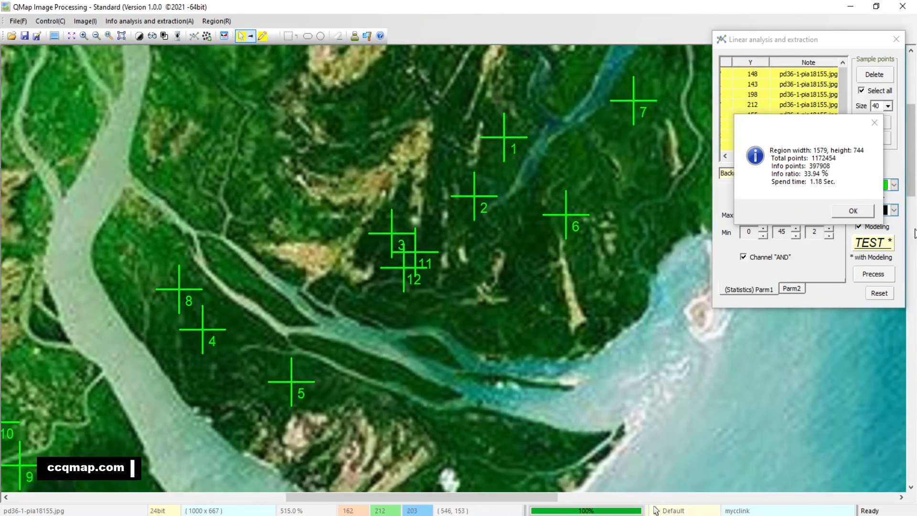
{"action": "left_click", "coordinate": [854, 211]}
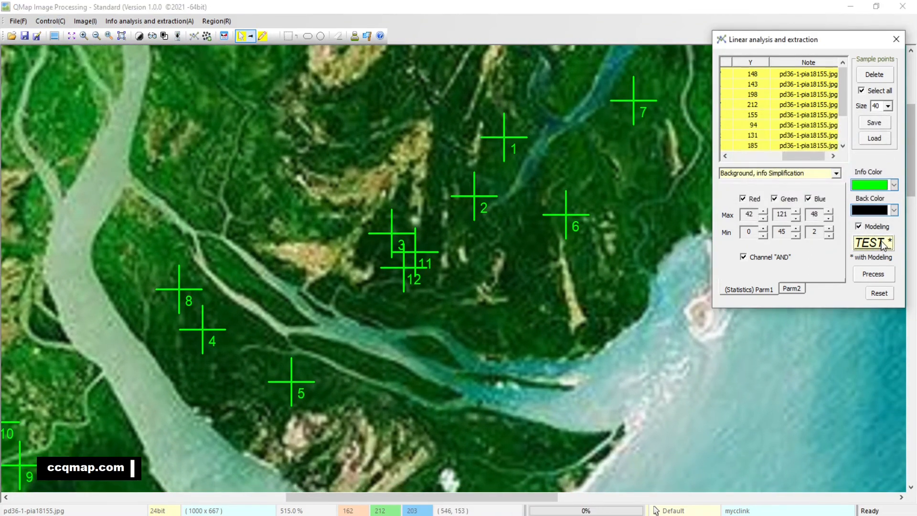
{"action": "left_click", "coordinate": [880, 241]}
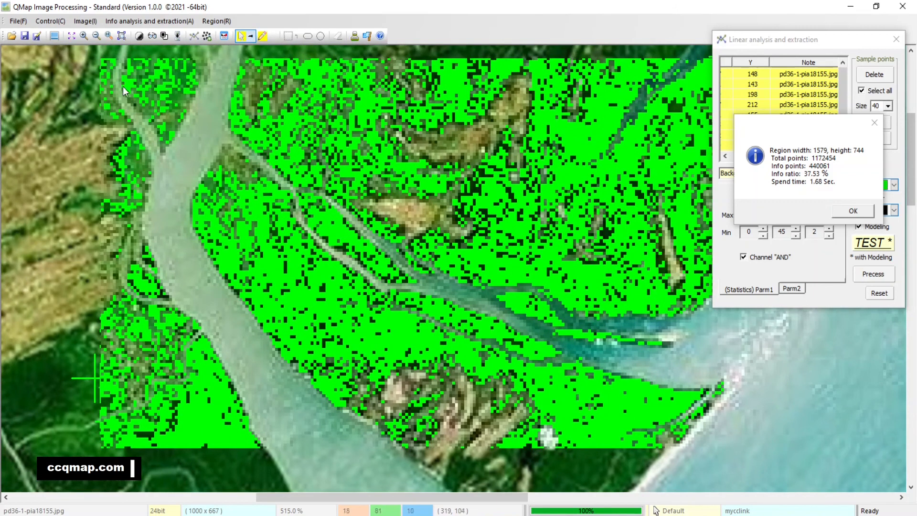
{"action": "left_click_drag", "start_coordinate": [131, 96], "coordinate": [146, 108]}
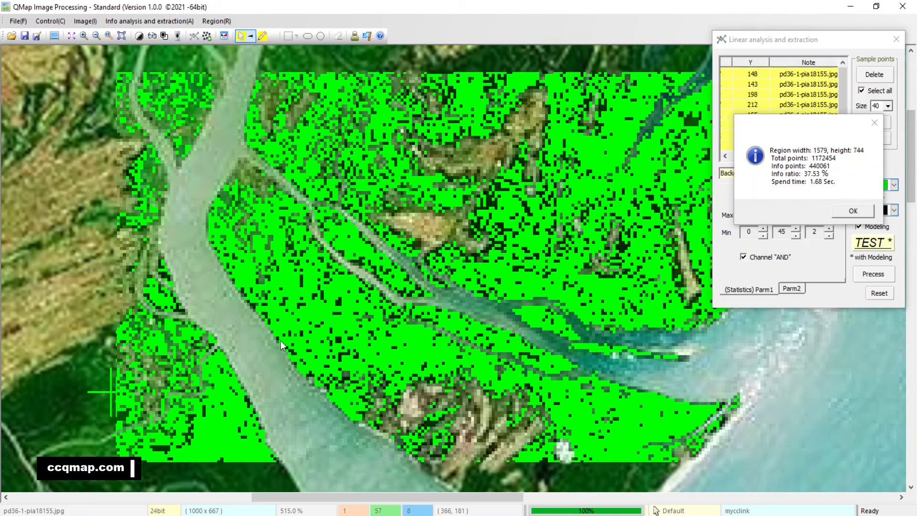
Step: Display the image at its original 100% size and test the extraction with modeling on the whole image
{"action": "left_click", "coordinate": [109, 37]}
{"action": "left_click", "coordinate": [855, 211]}
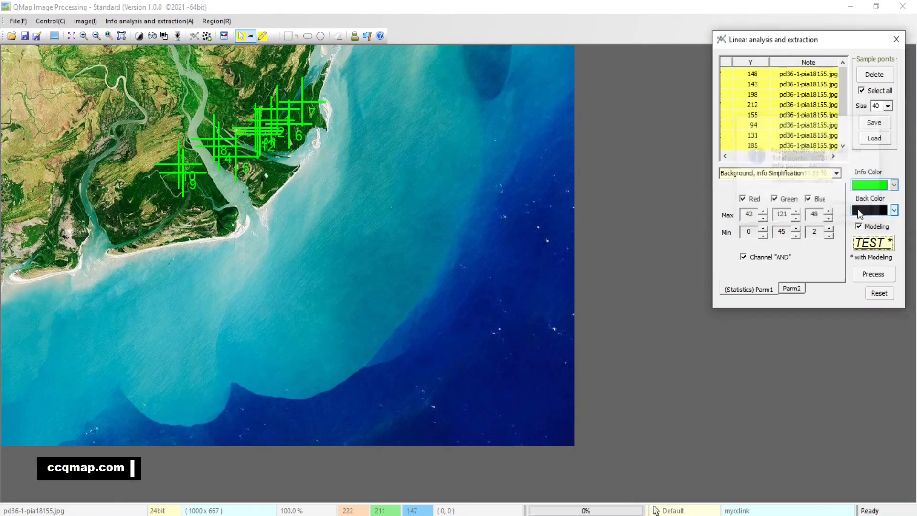
{"action": "left_click", "coordinate": [874, 244]}
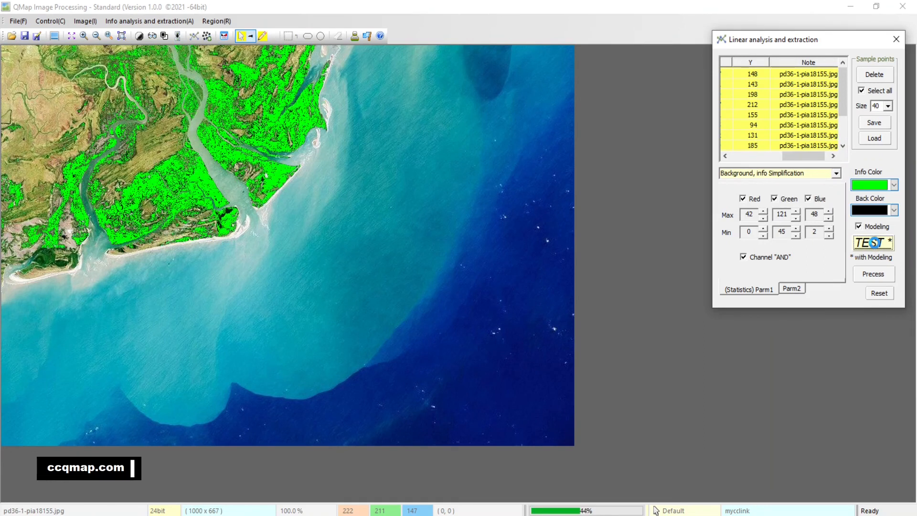